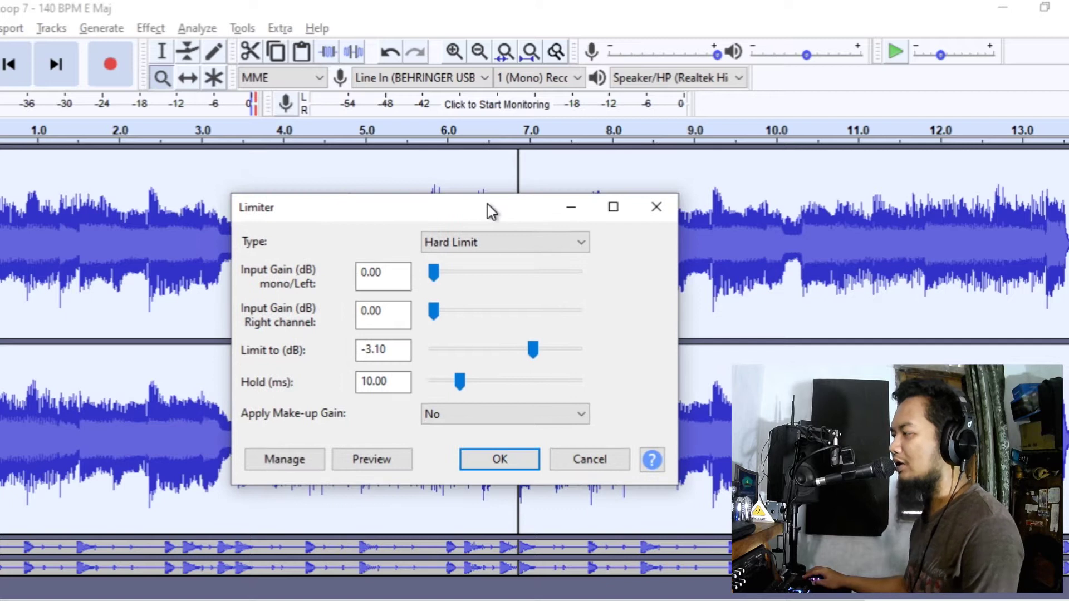
Try the Soft Clip and Soft Limit types in the Limiter dialog.
mouse_move(491, 211)
left_mouse_down()
mouse_move(528, 211)
mouse_move(477, 214)
left_mouse_up()
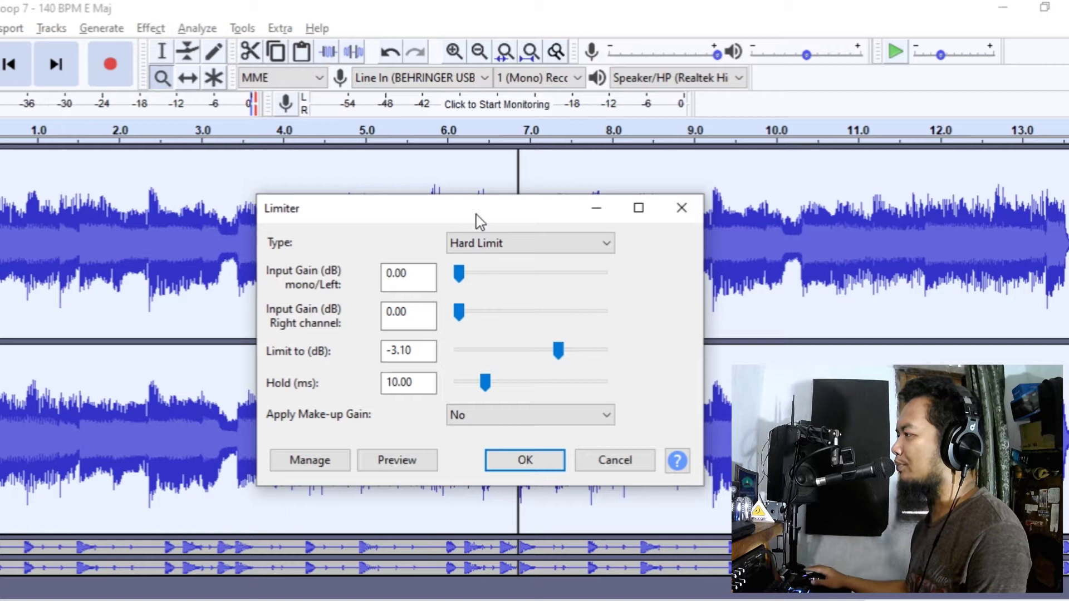
left_click(529, 245)
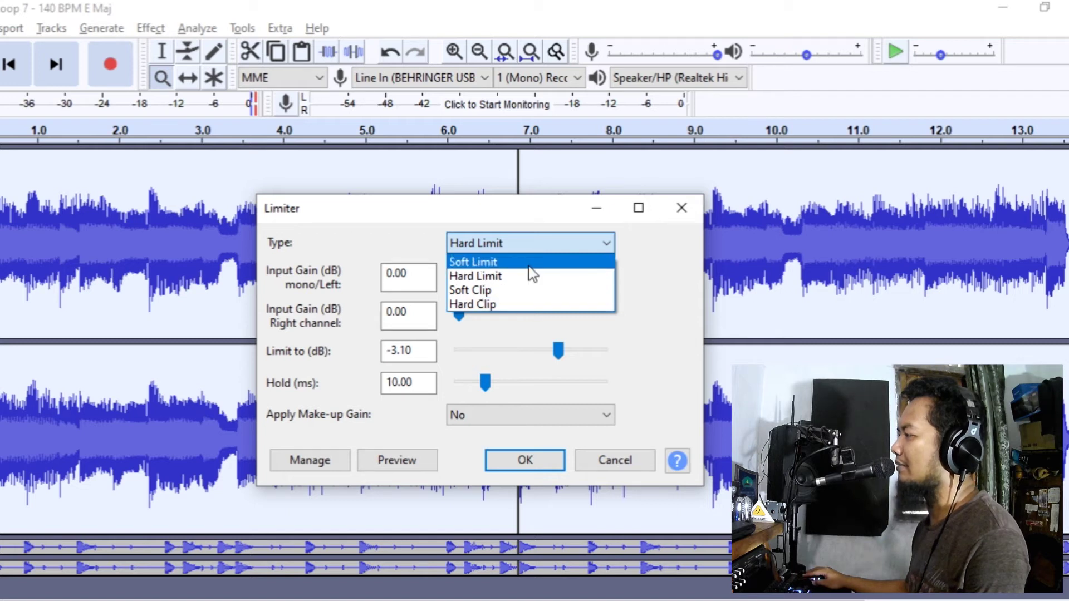
left_click(525, 290)
left_click(550, 243)
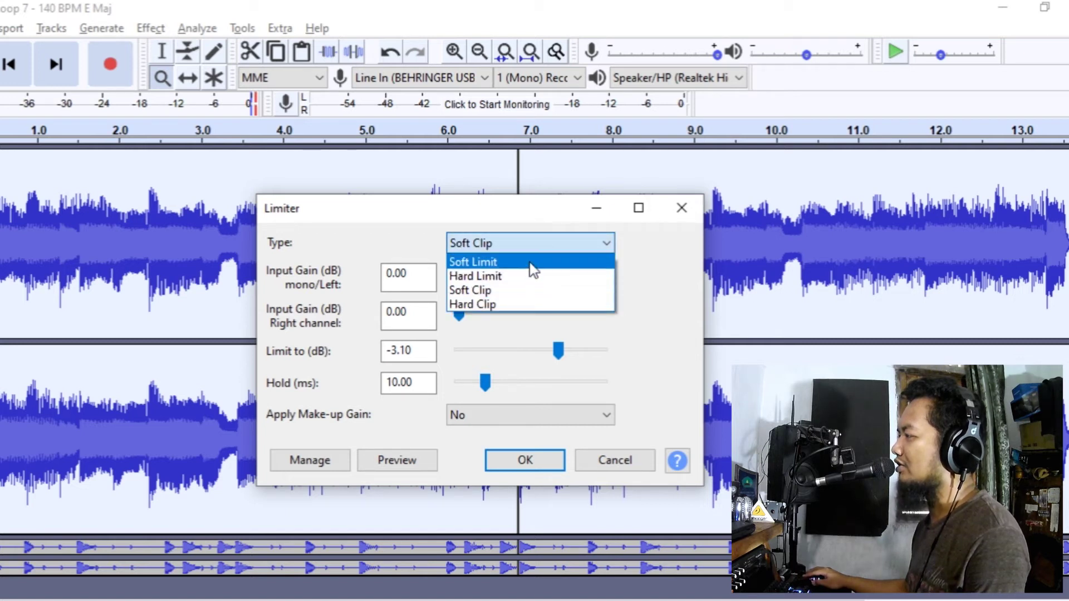
left_click(533, 270)
Set the limiter type back to Hard Limit.
left_click(535, 241)
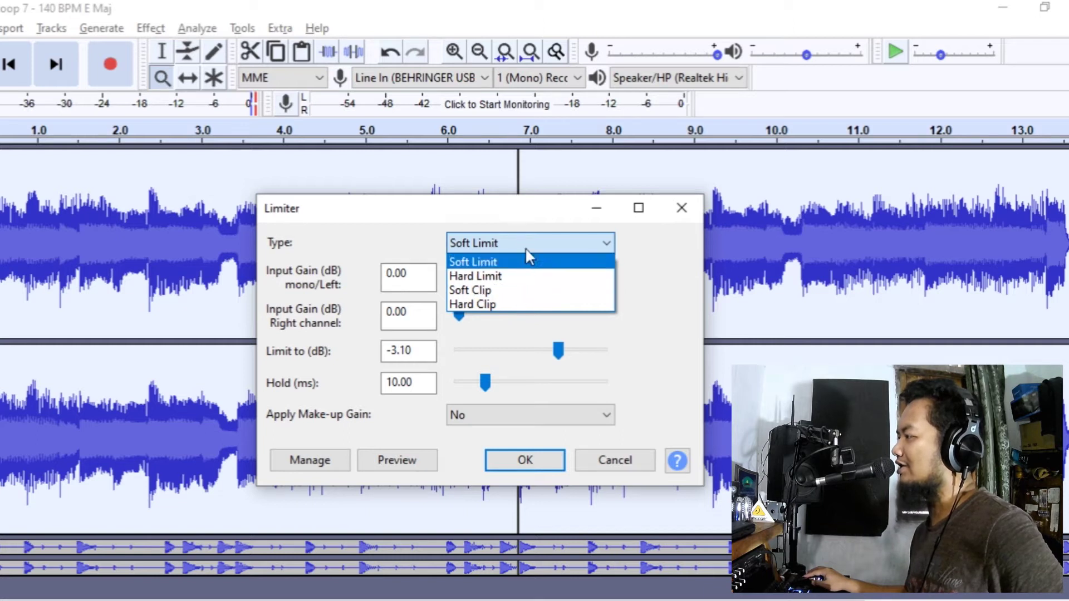
key("Up")
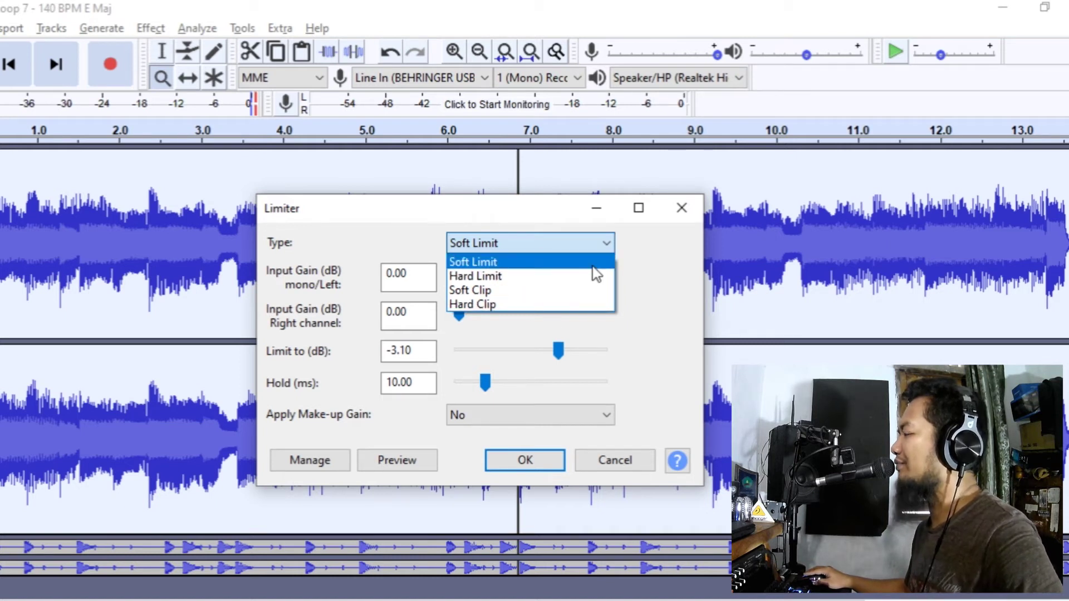
left_click(670, 279)
left_click(558, 245)
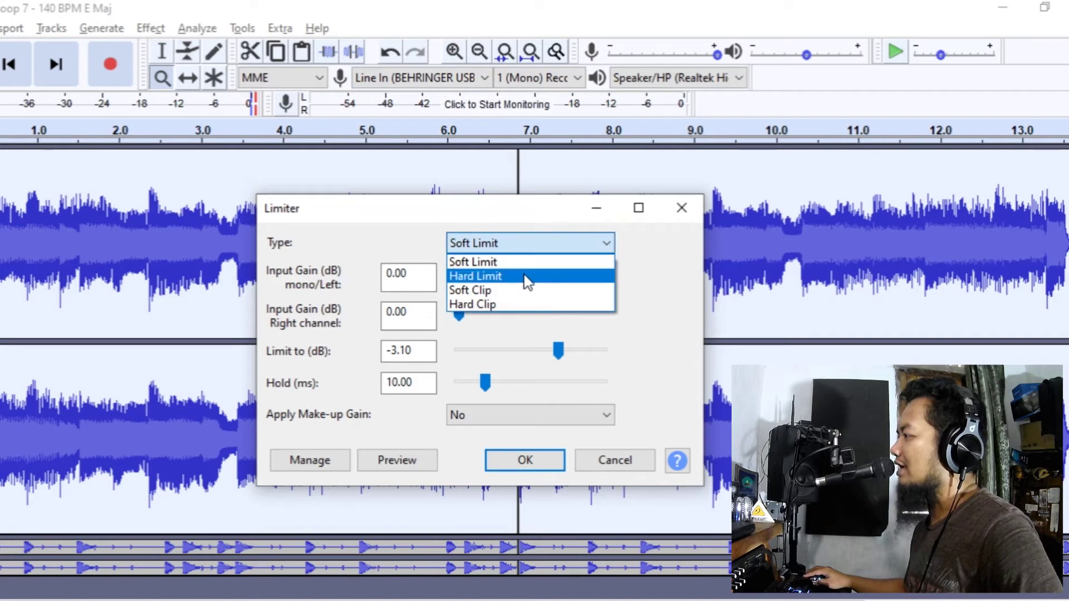
left_click(528, 277)
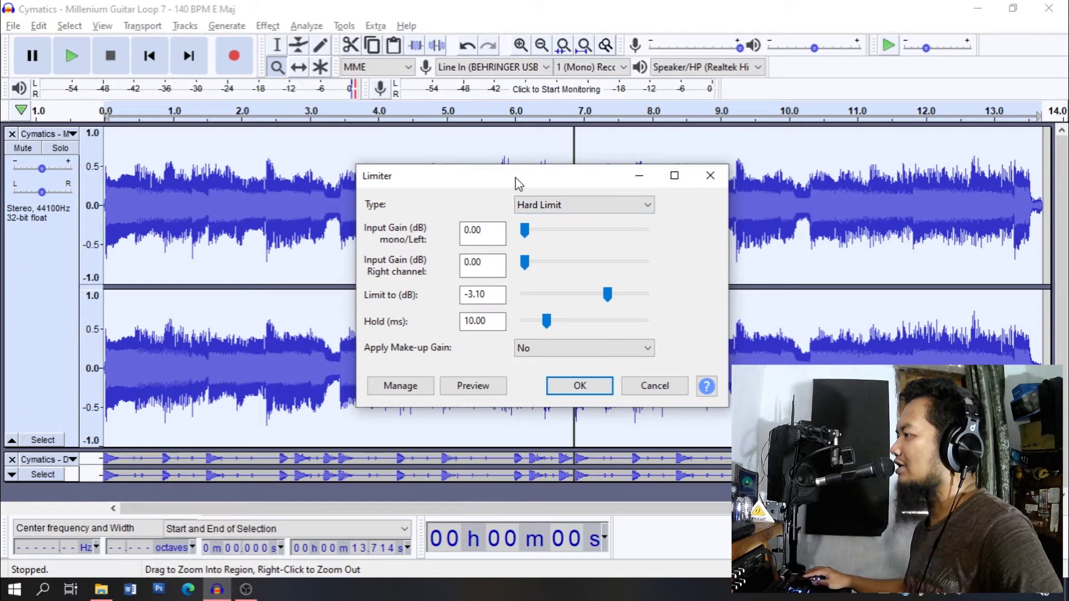
Close the Limiter dialog without applying the effect and play the unprocessed tracks.
left_click(724, 180)
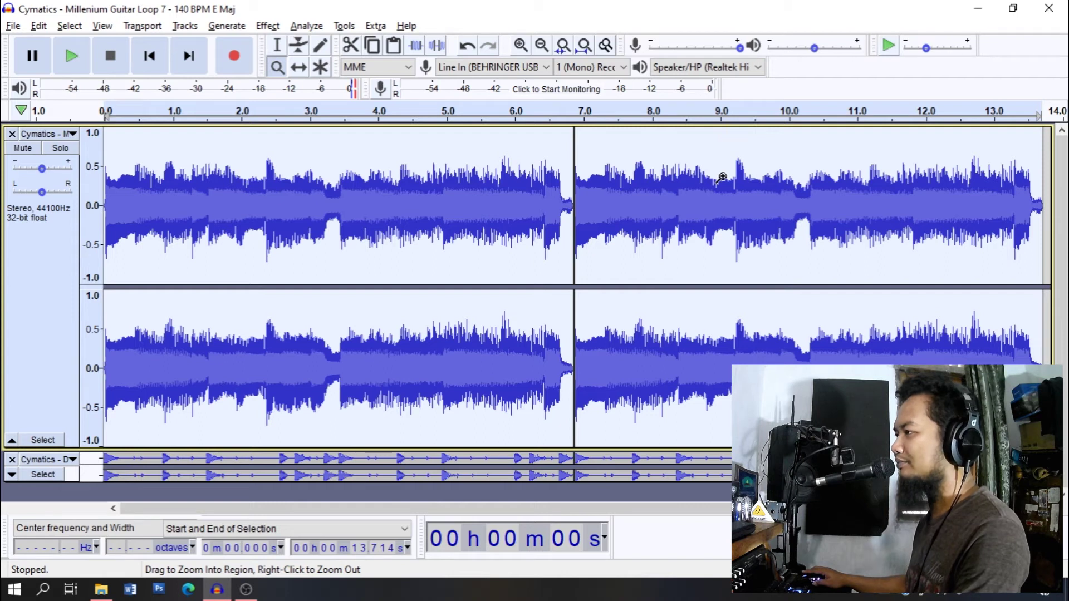
key("space")
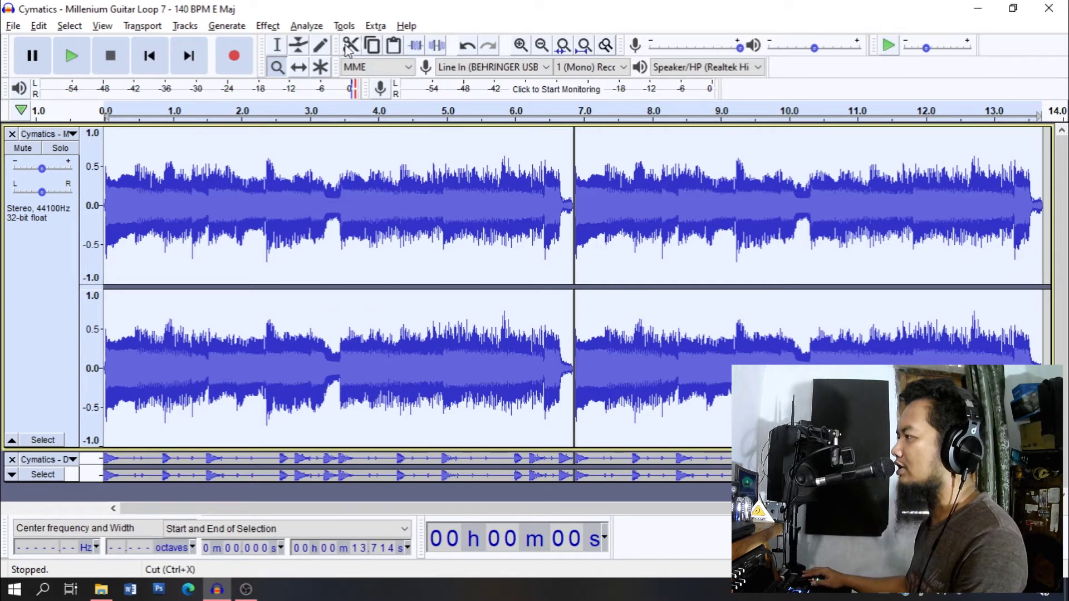
Open the Nyquist Limiter effect for the guitar loop and lower its limit to -5.70 dB.
left_click(270, 27)
mouse_move(322, 124)
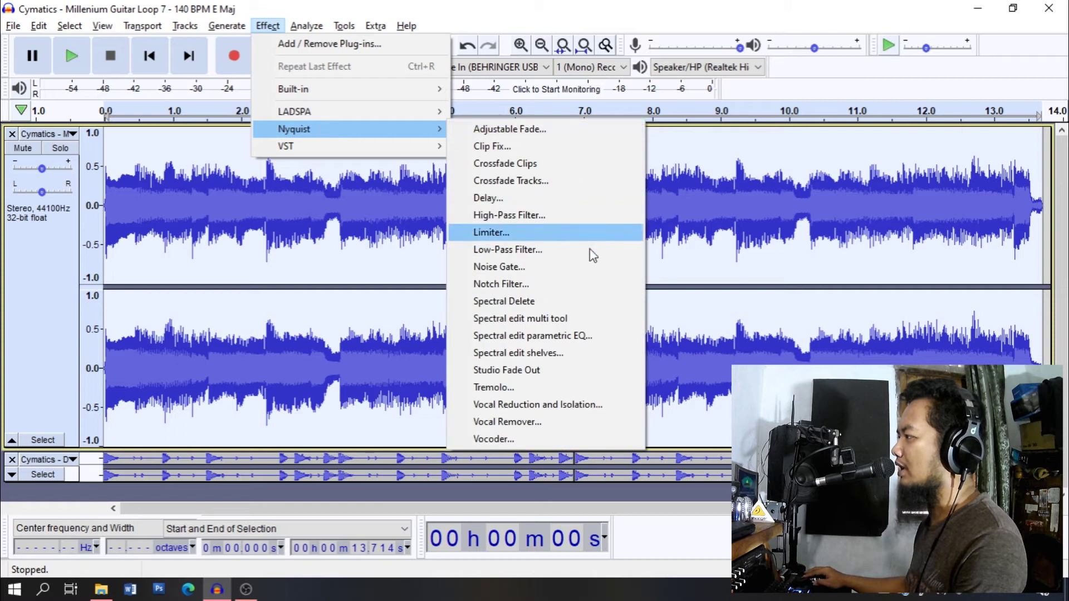
left_click(559, 239)
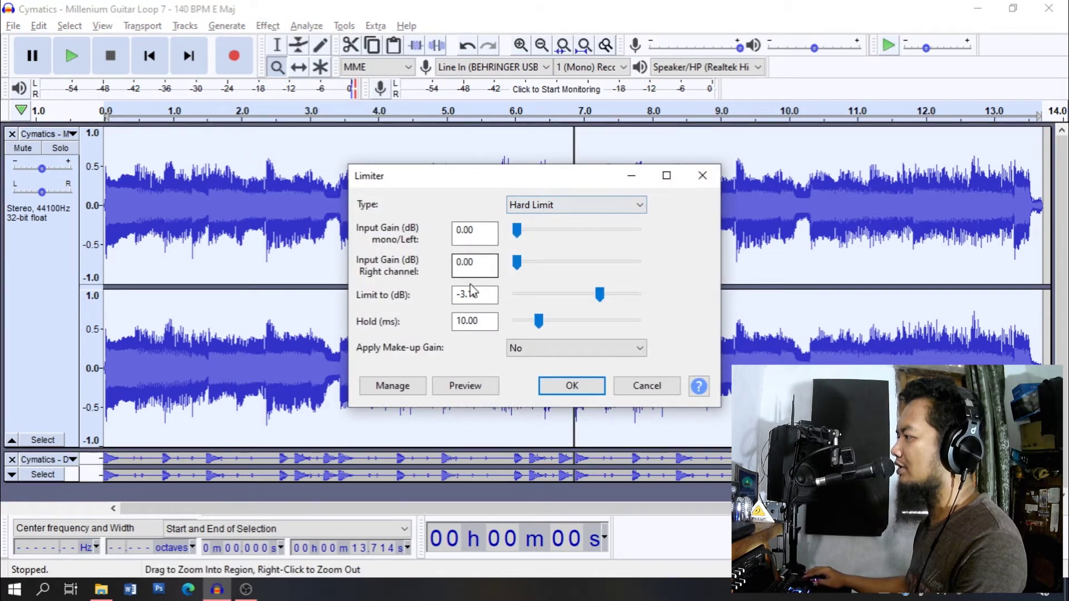
left_click(472, 291)
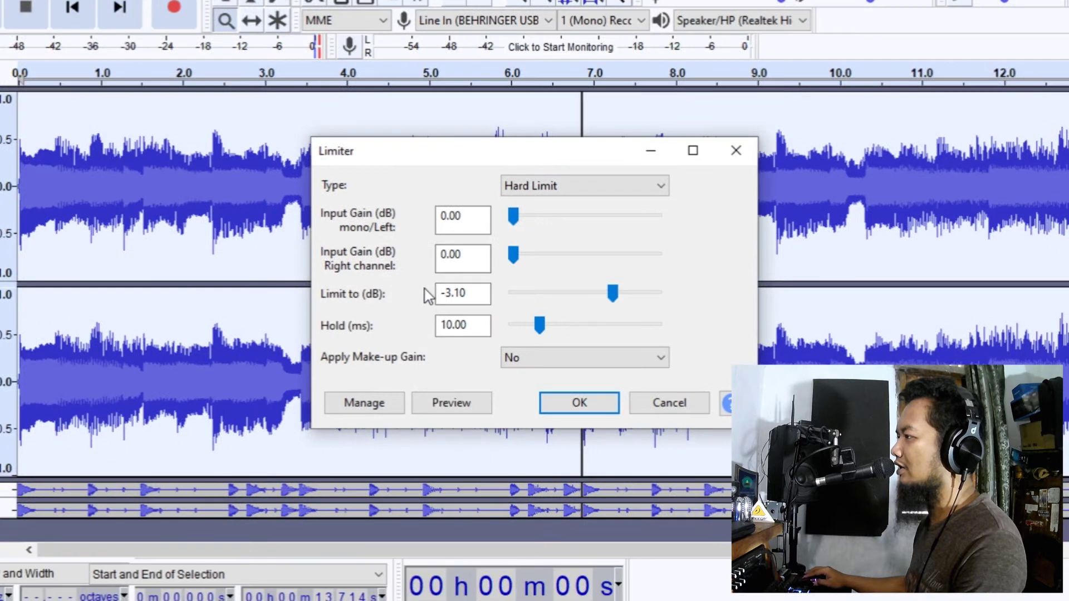
left_click(457, 301)
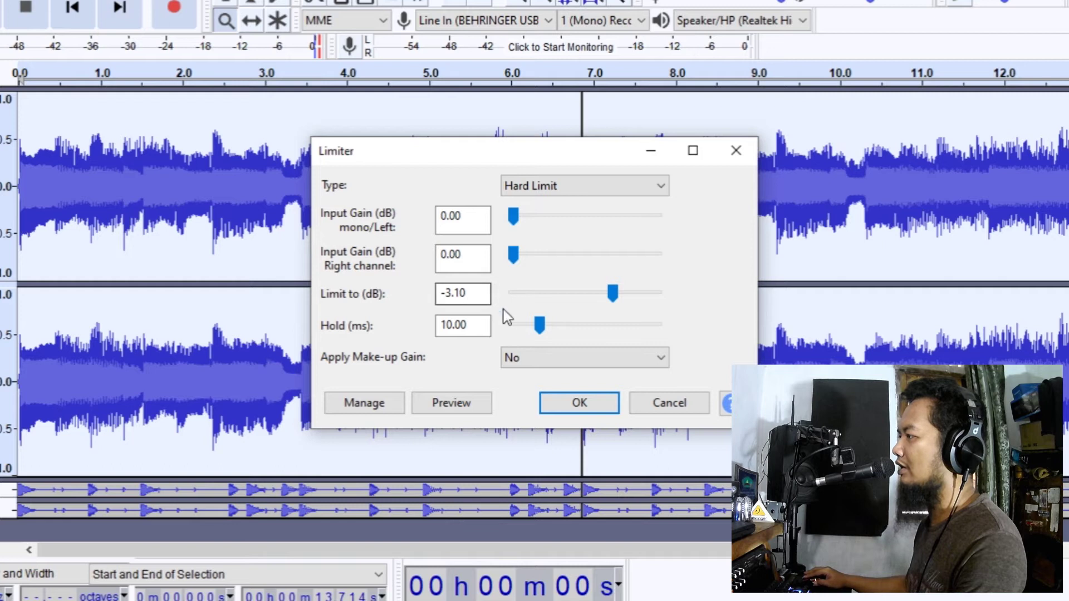
left_click(614, 298)
left_click_drag(601, 298, 588, 298)
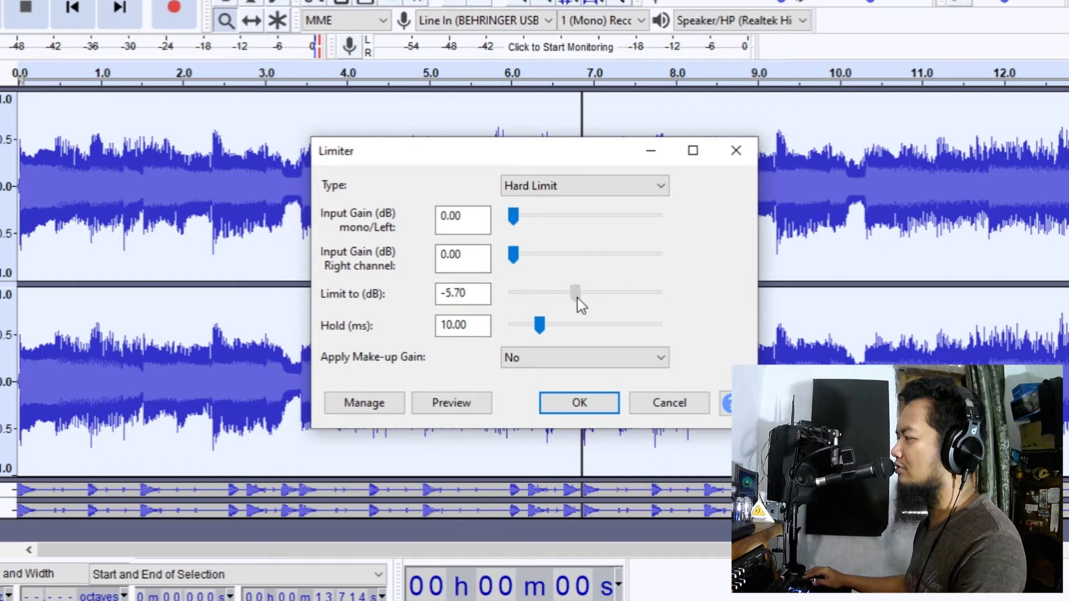
left_click_drag(577, 298, 577, 299)
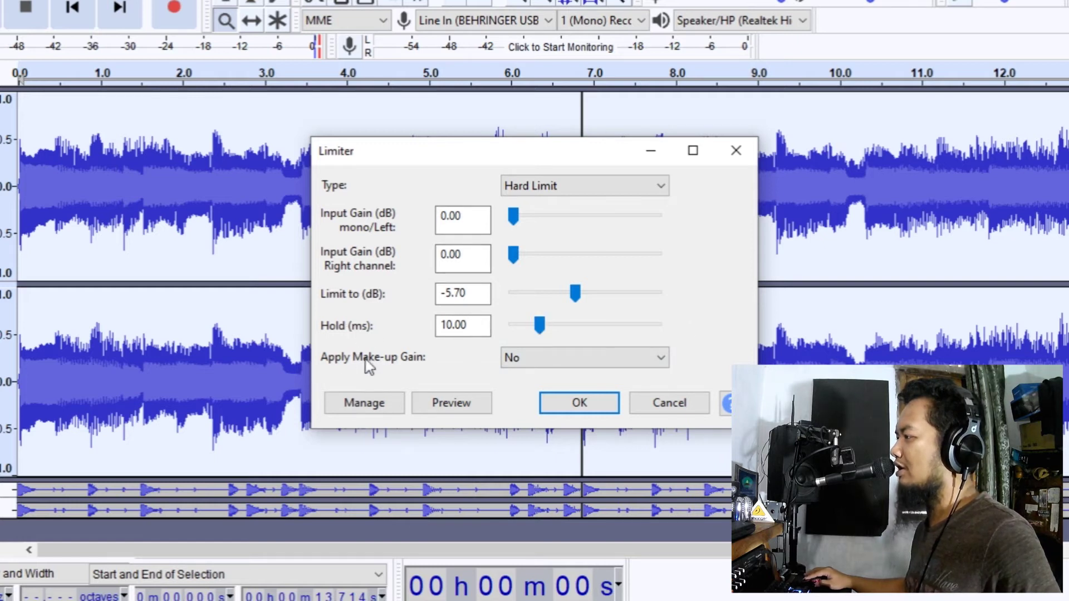
Switch make-up gain to Yes and back to No, and apply the limiter to the guitar loop.
left_click(566, 361)
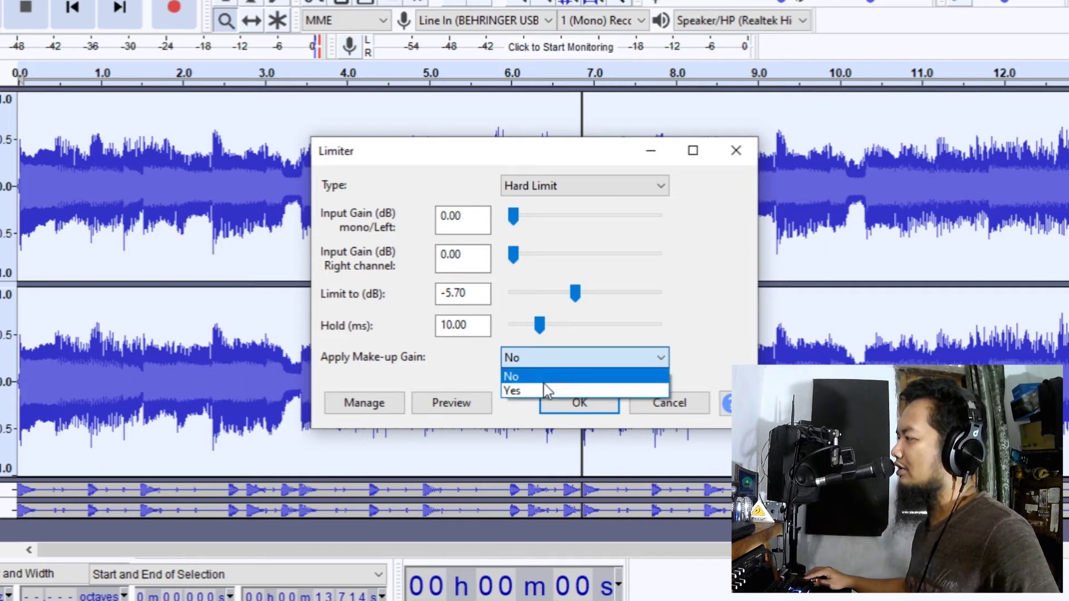
left_click(523, 393)
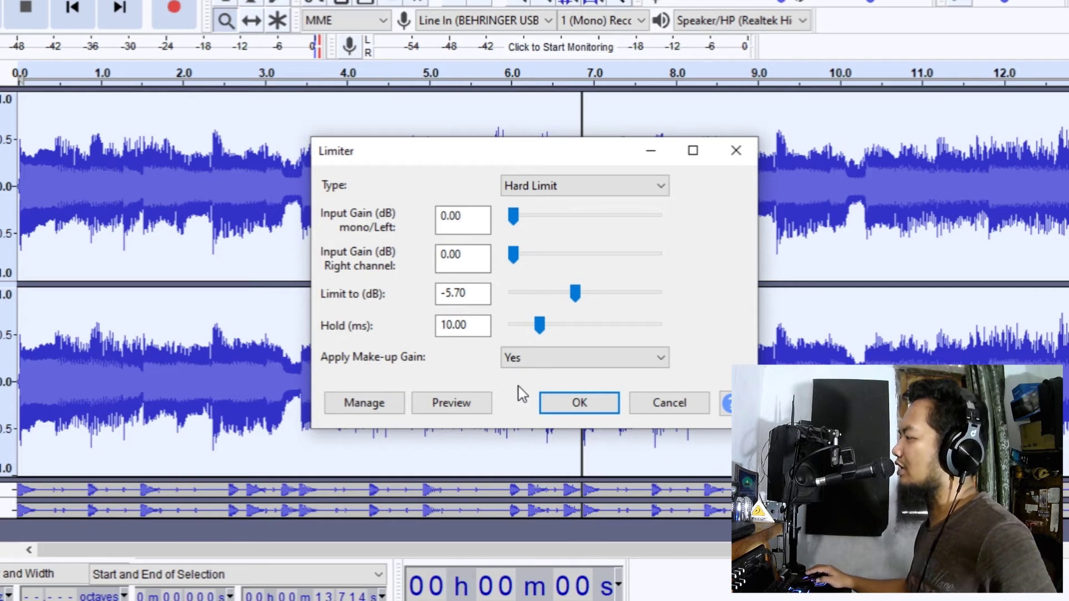
left_click(555, 359)
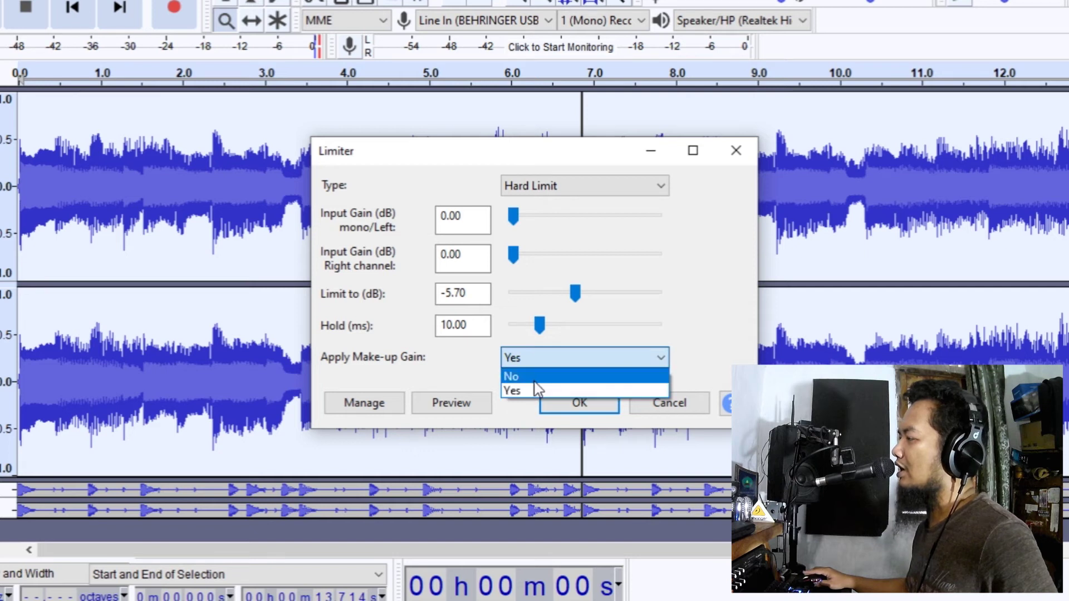
left_click(535, 379)
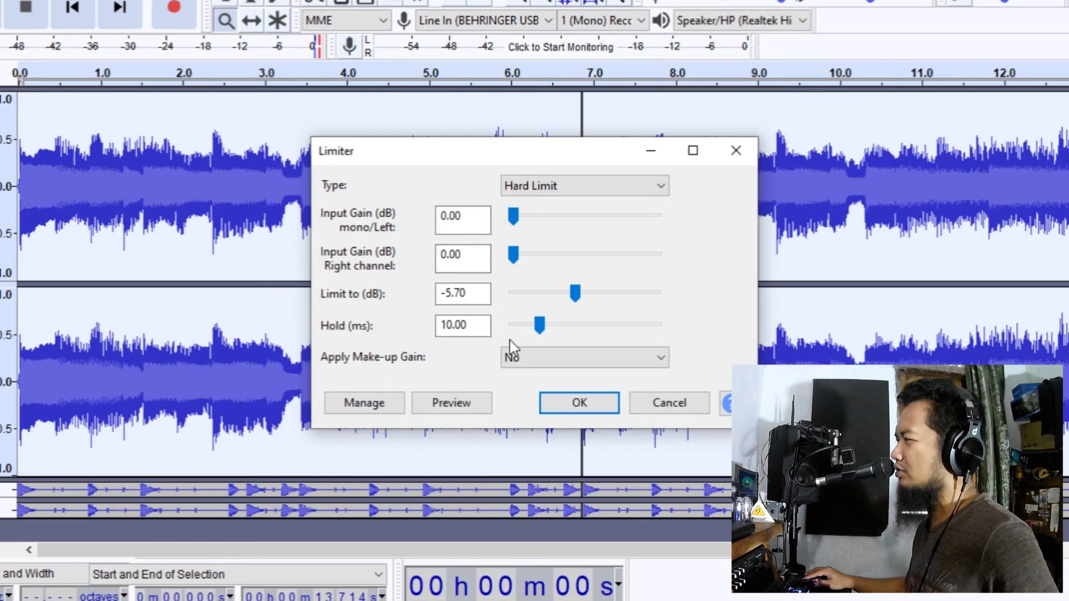
left_click(575, 405)
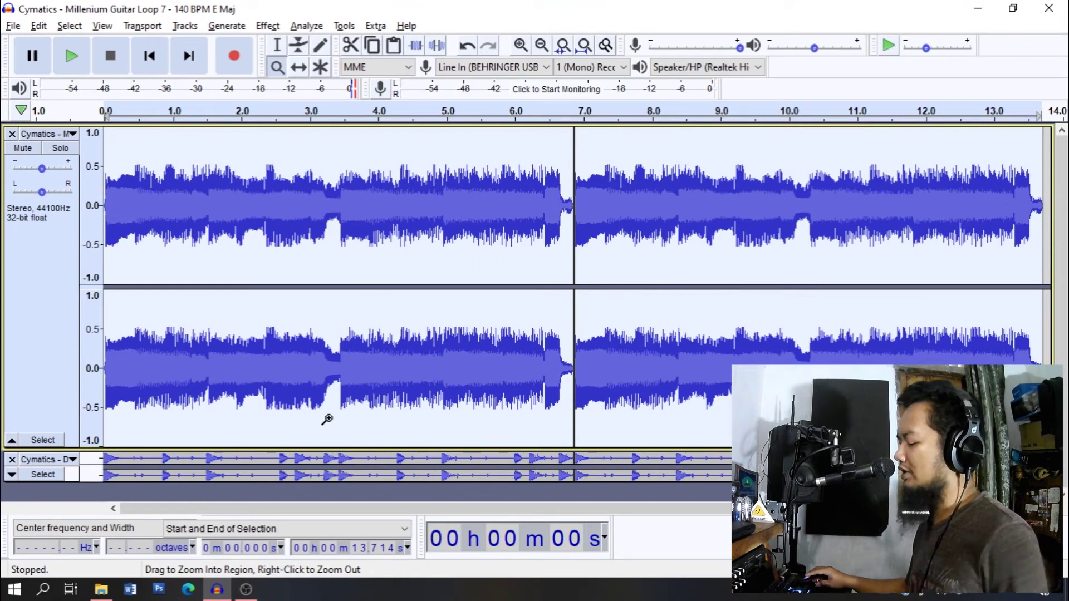
Play the tracks to hear the limited guitar loop and stop playback.
key("space")
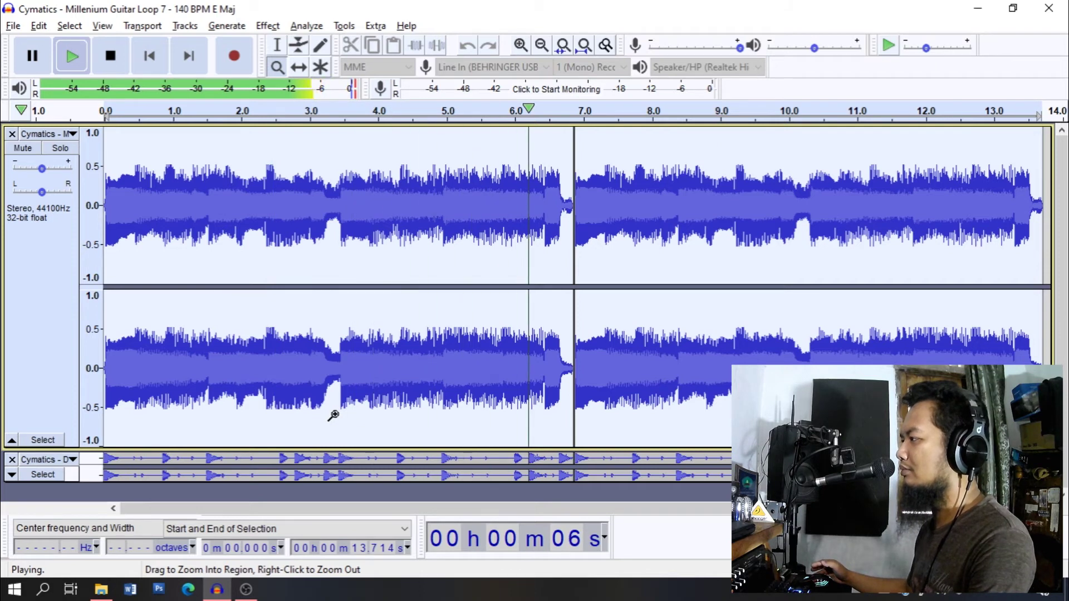
key("space")
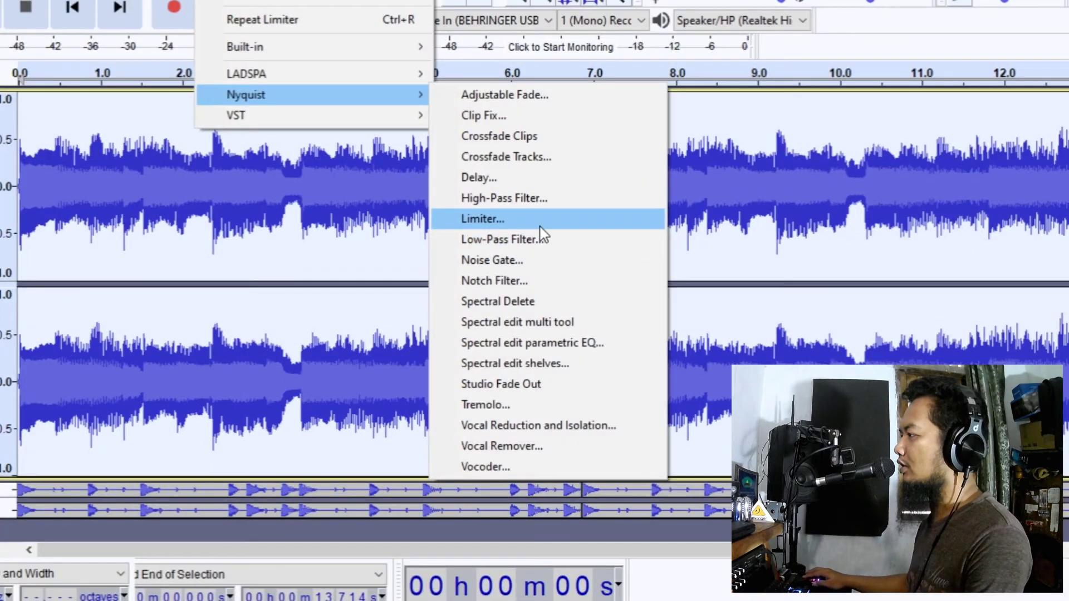
Apply the Limiter to the guitar loop with the limit set to -6.30 dB and make-up gain set to Yes.
left_click(539, 238)
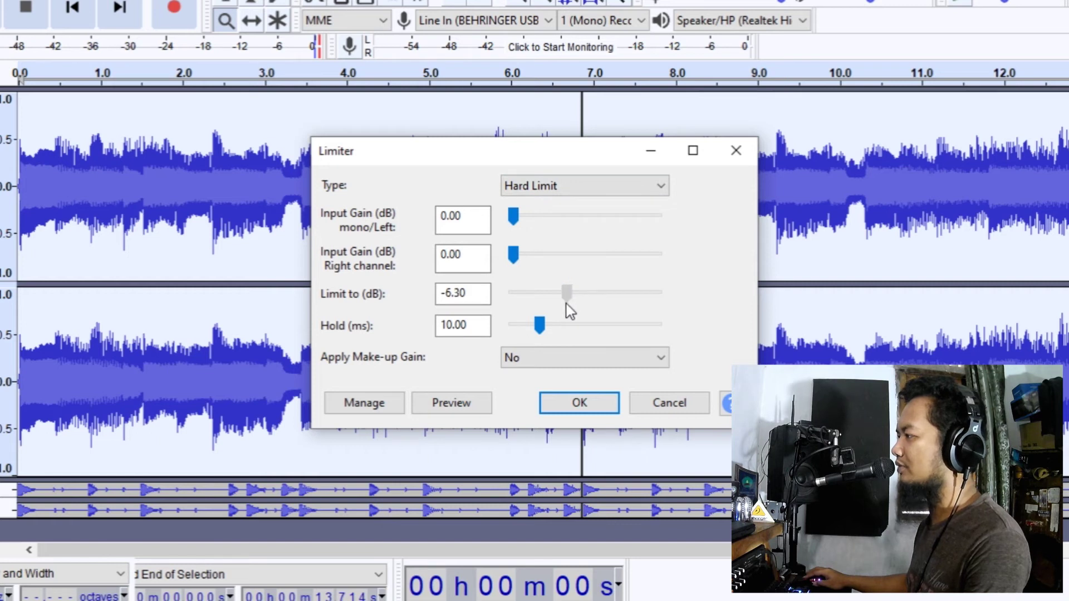
left_click_drag(567, 304, 566, 304)
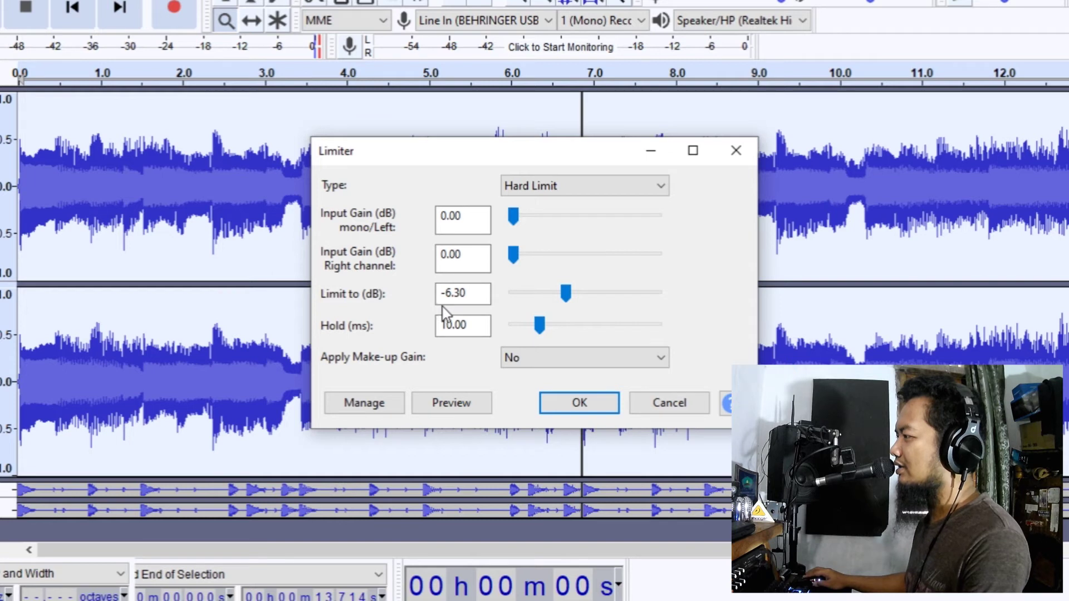
left_click(456, 320)
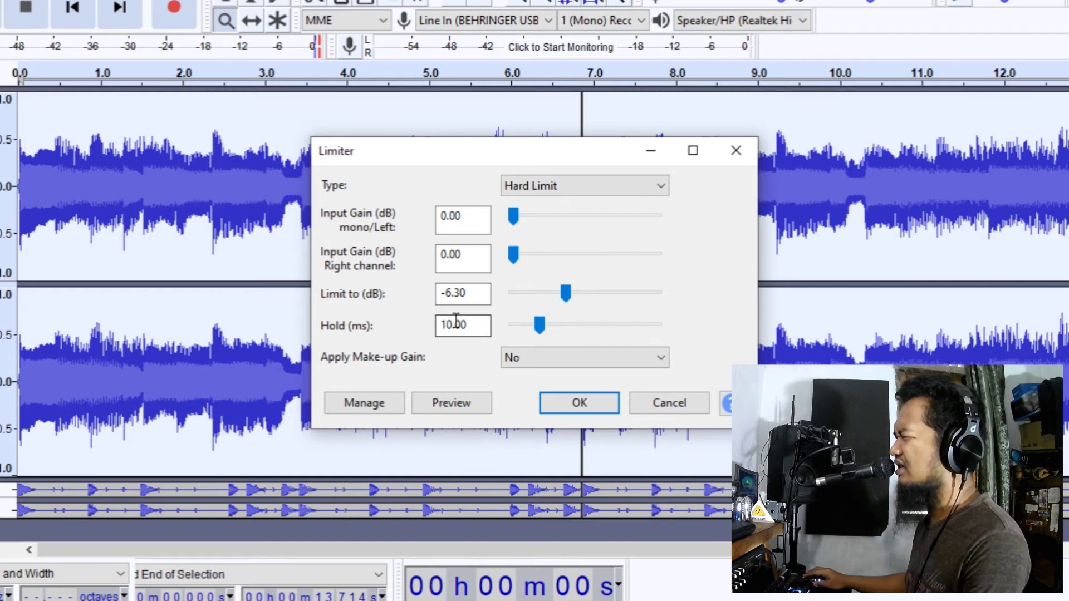
left_click(540, 332)
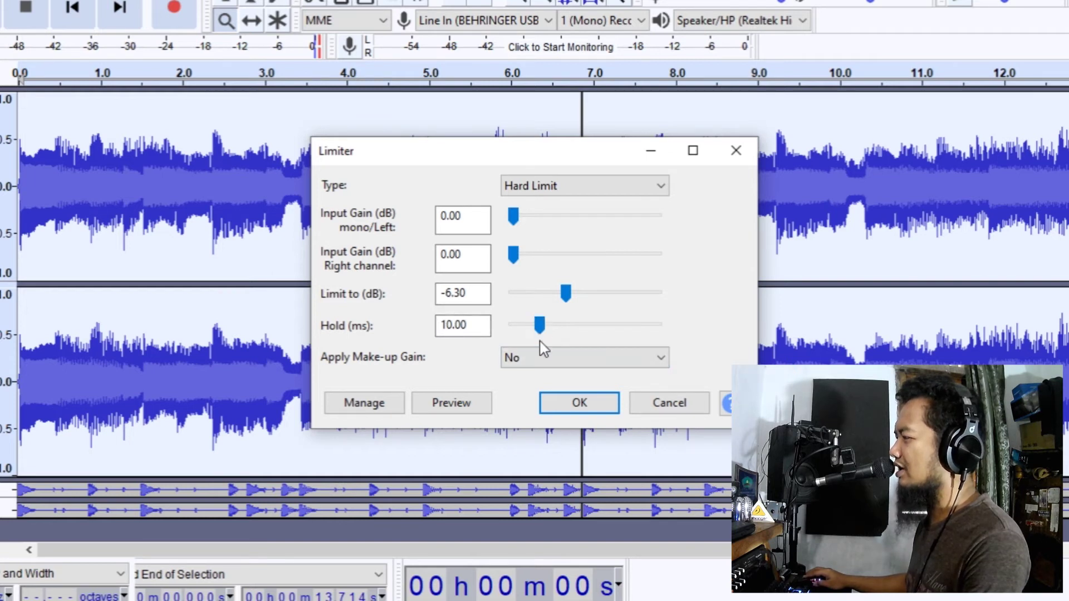
left_click(546, 358)
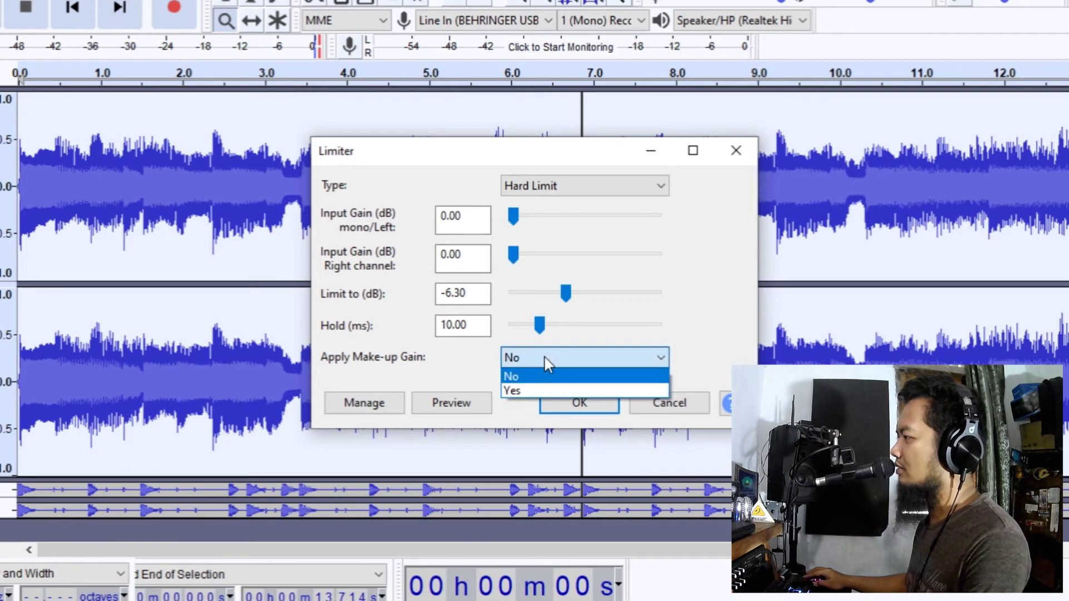
left_click(505, 391)
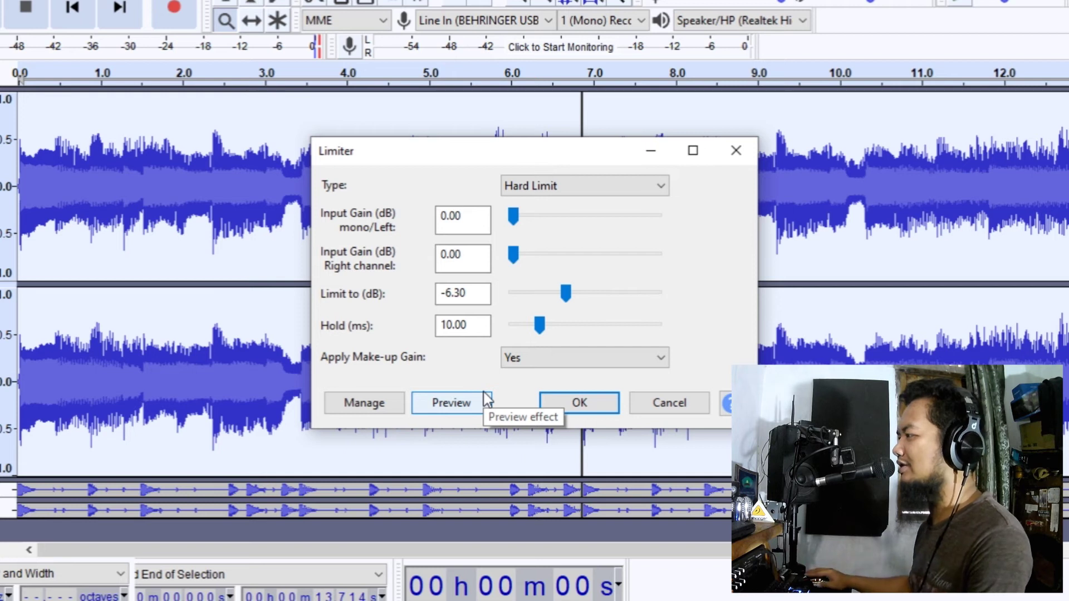
left_click(573, 410)
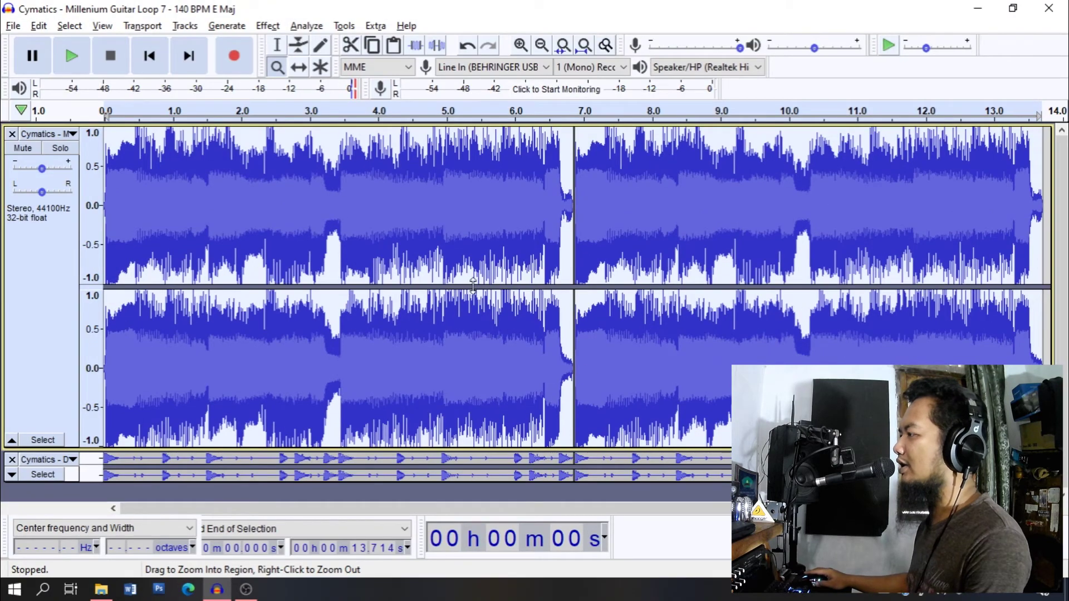
Play the tracks with the limited guitar loop, and solo the guitar track to hear it alone.
key("space")
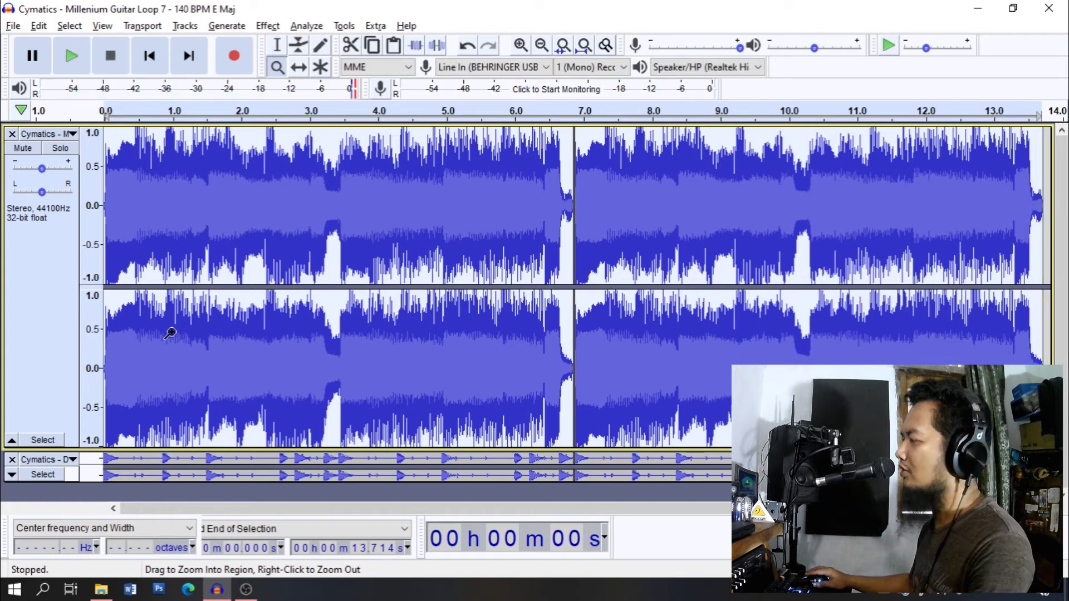
left_click(67, 149)
key("space")
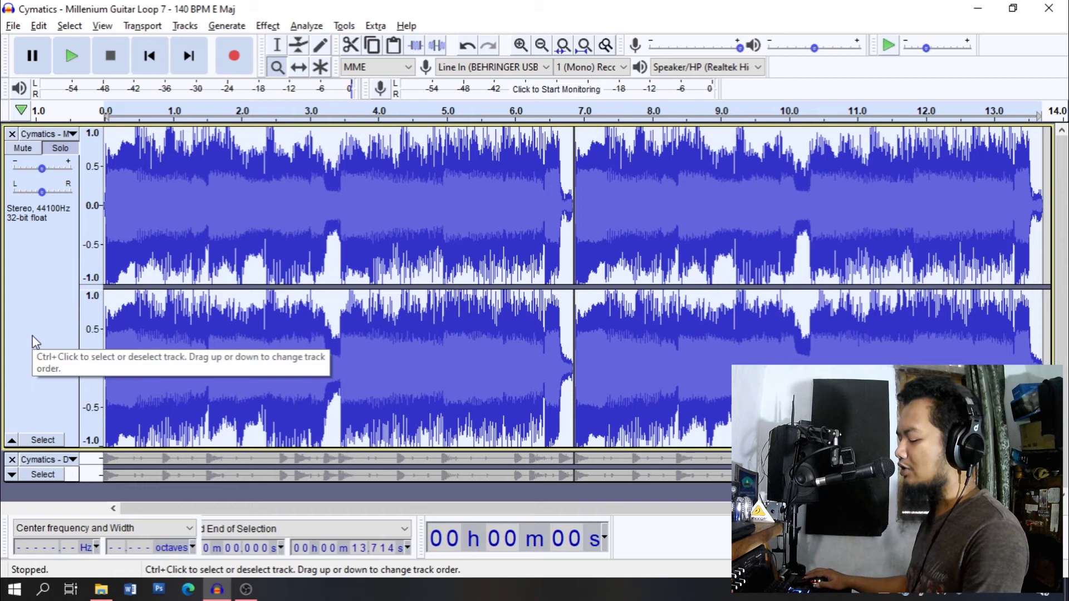
Undo the previous limiting and reapply the Limiter to the guitar loop with Hard Limit, a limit of -8.20 dB and make-up gain Yes.
key("ctrl+z")
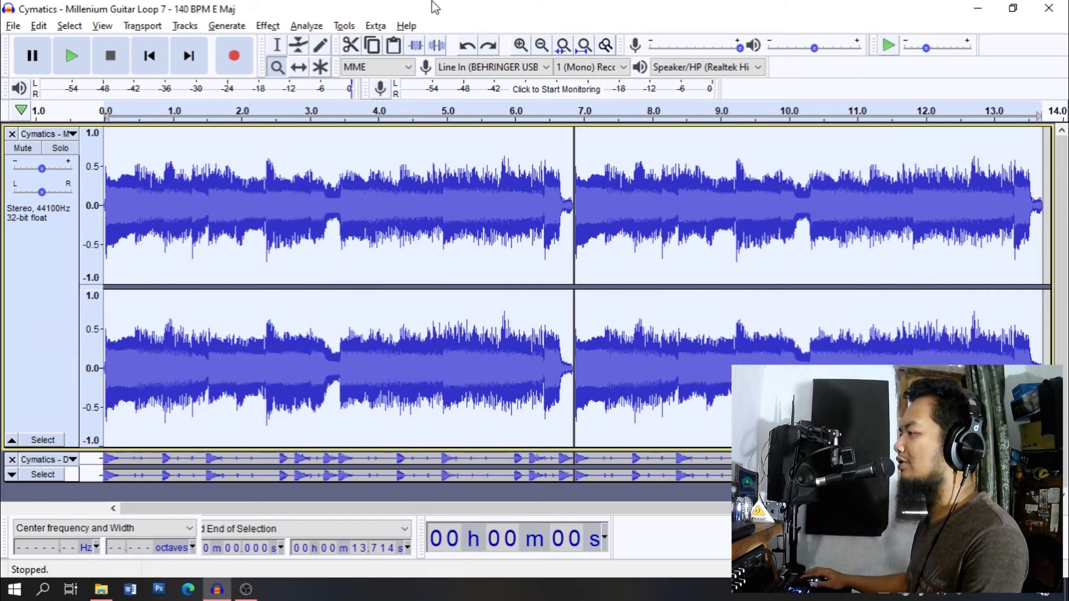
left_click(267, 25)
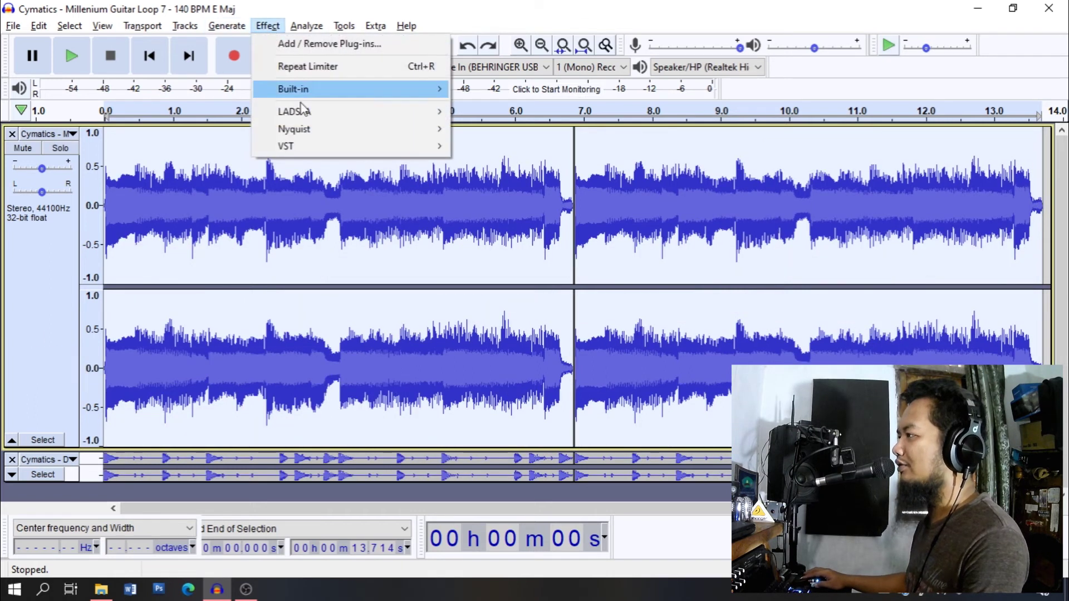
mouse_move(334, 137)
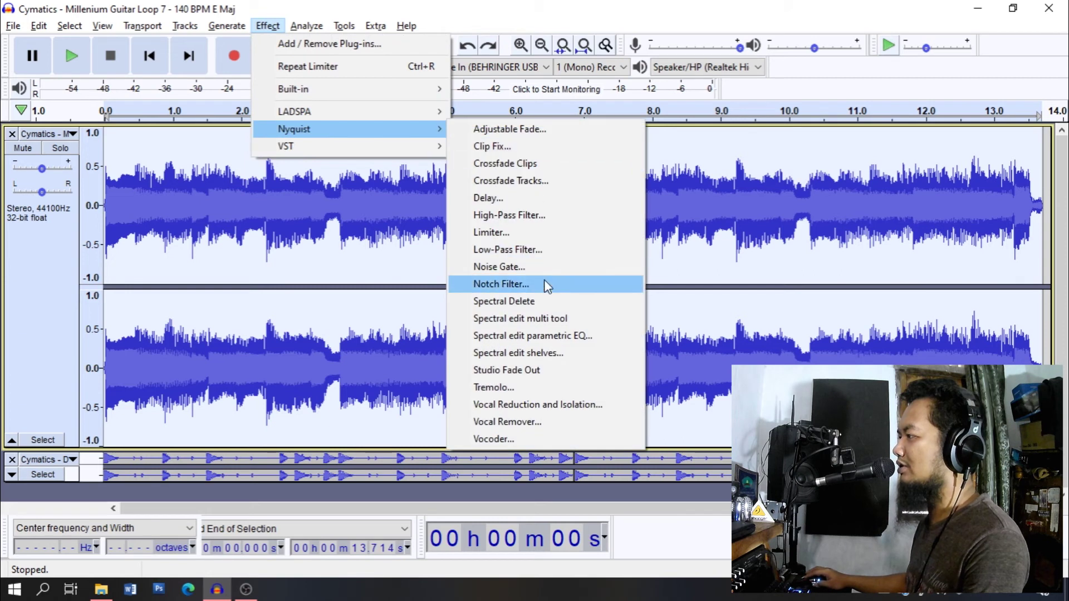
left_click(547, 232)
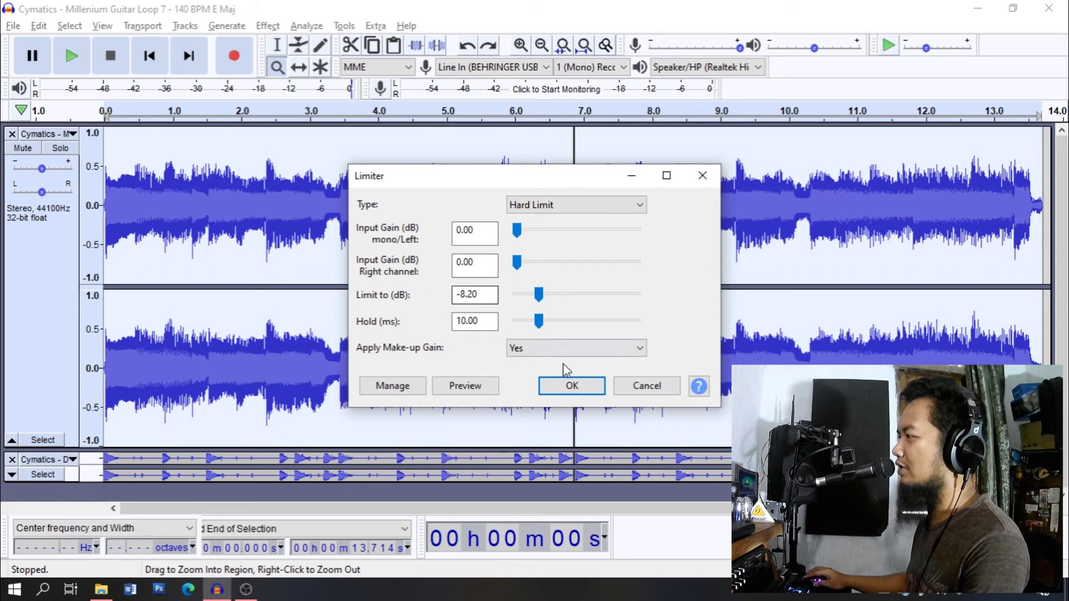
left_click(572, 386)
Play the newly limited guitar loop soloed, and undo the limiting after stopping playback.
key("space")
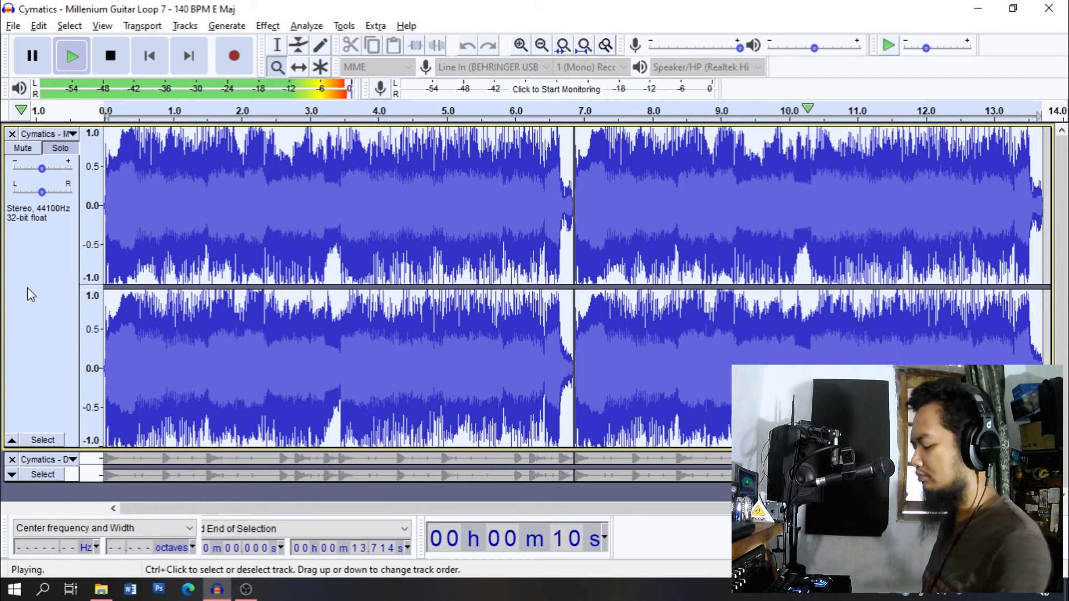
key("space")
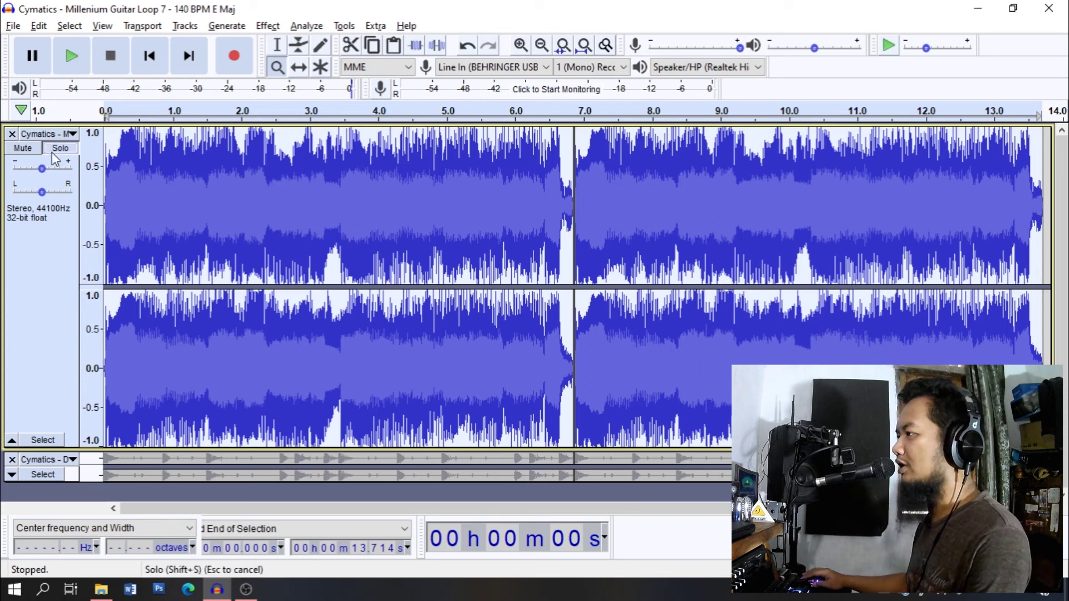
key("ctrl+z")
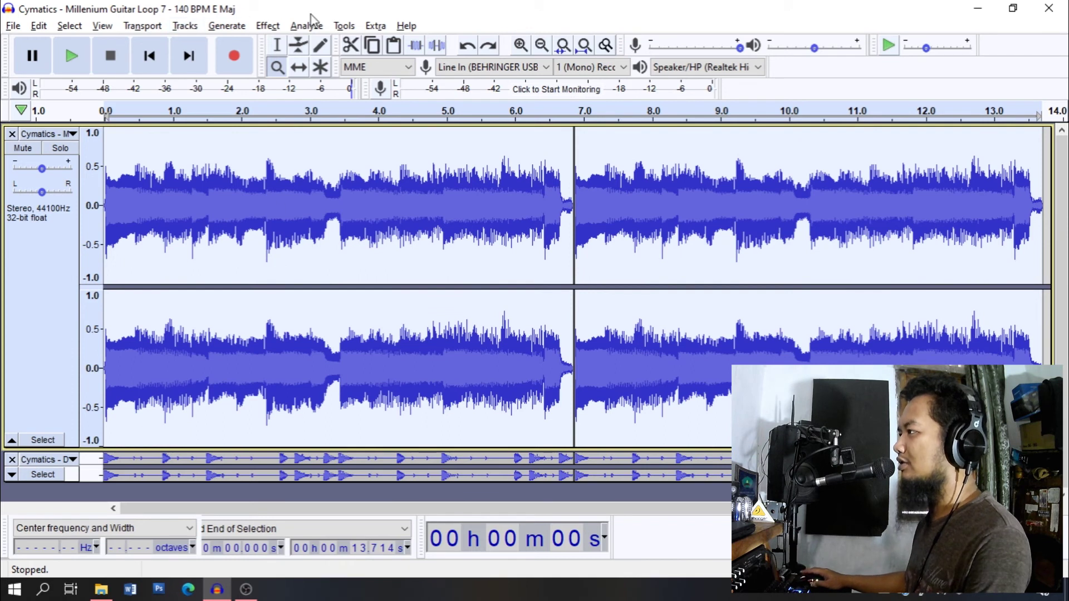
Apply the Limiter to the guitar loop with Hard Clip, 1.60 dB input gain per channel, -7.80 dB limit, 27.90 ms hold and make-up gain Yes.
left_click(267, 26)
mouse_move(319, 131)
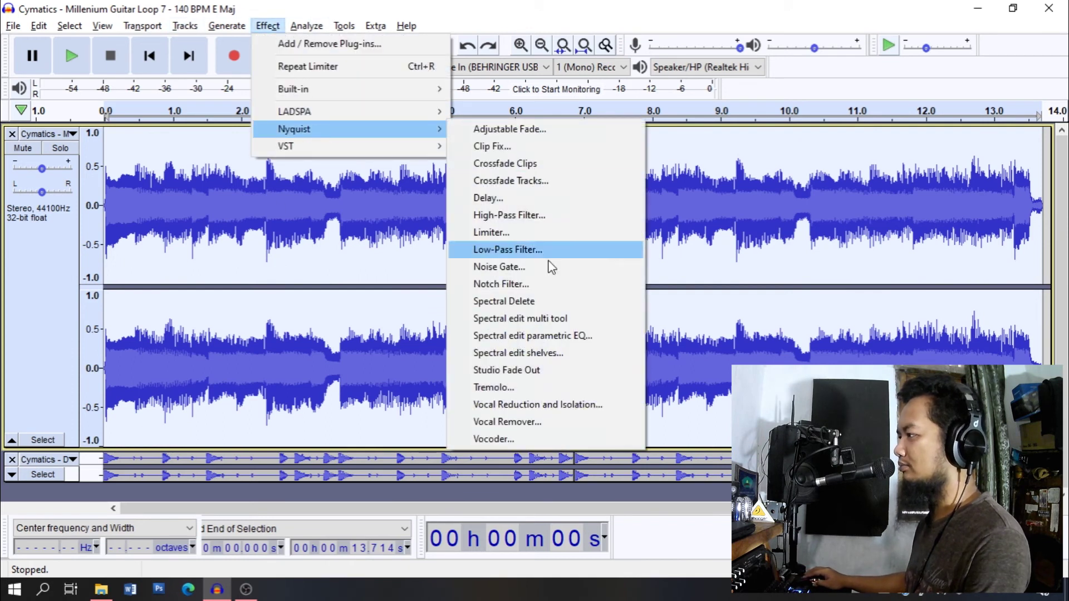
left_click(524, 233)
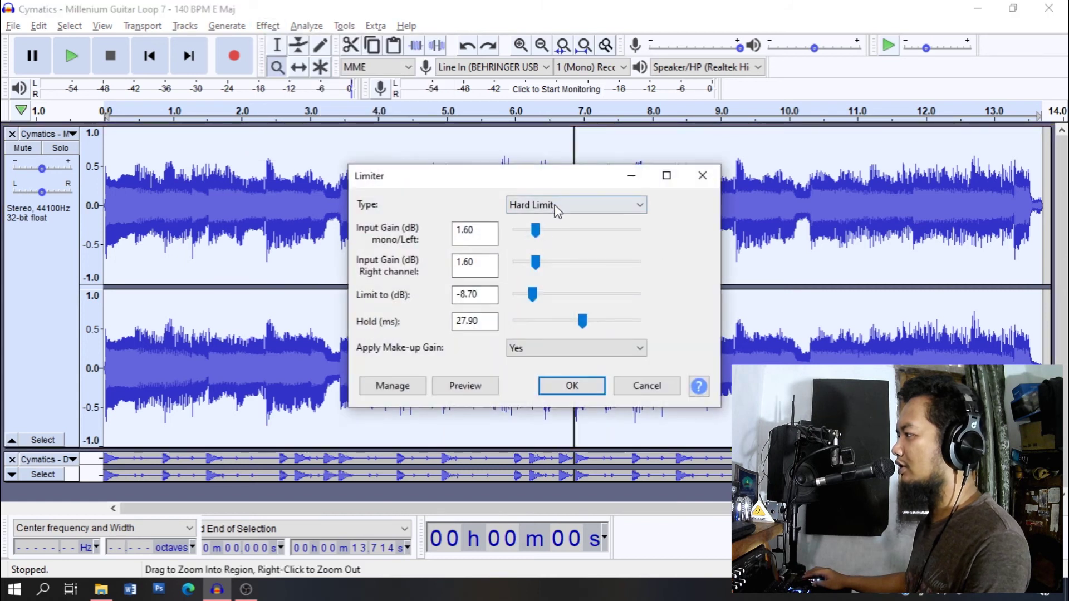
left_click(557, 210)
left_click(538, 264)
left_click(538, 264)
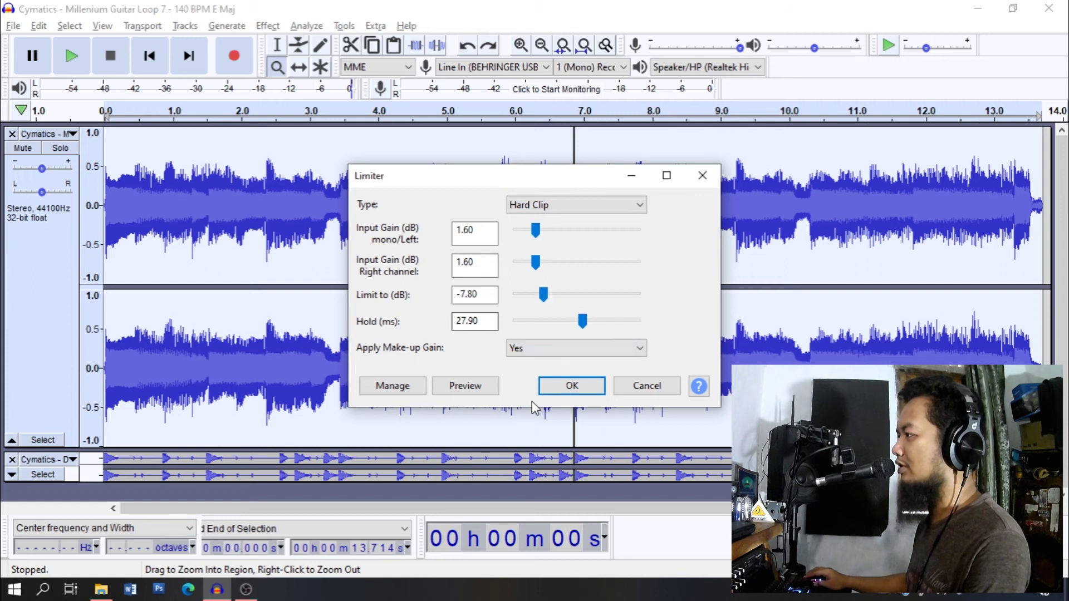
left_click(560, 390)
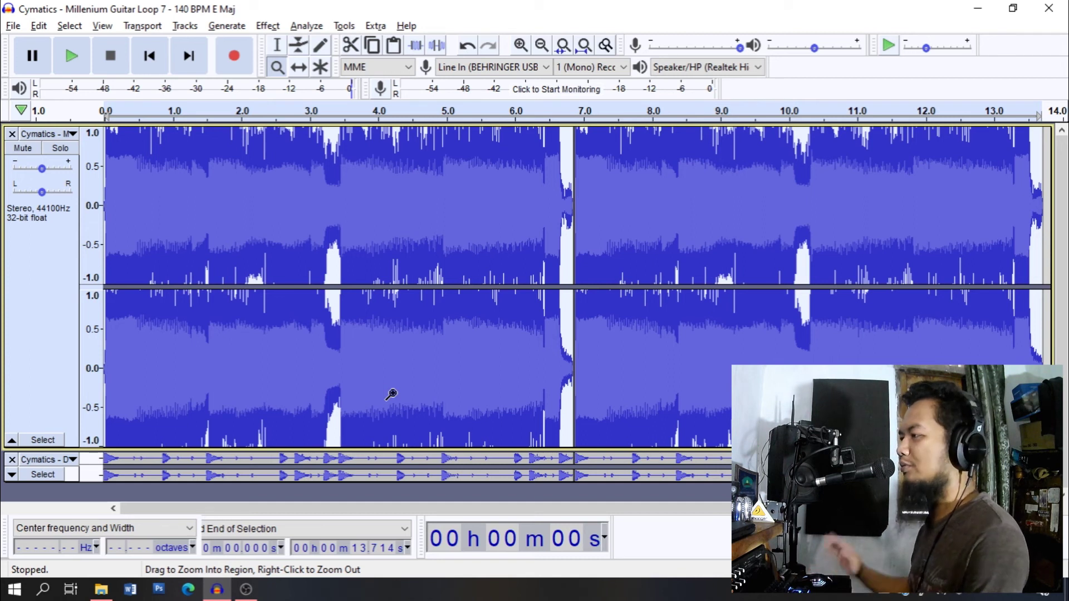
Play back the hard-clipped guitar loop, and undo the clipping after stopping playback.
key("space")
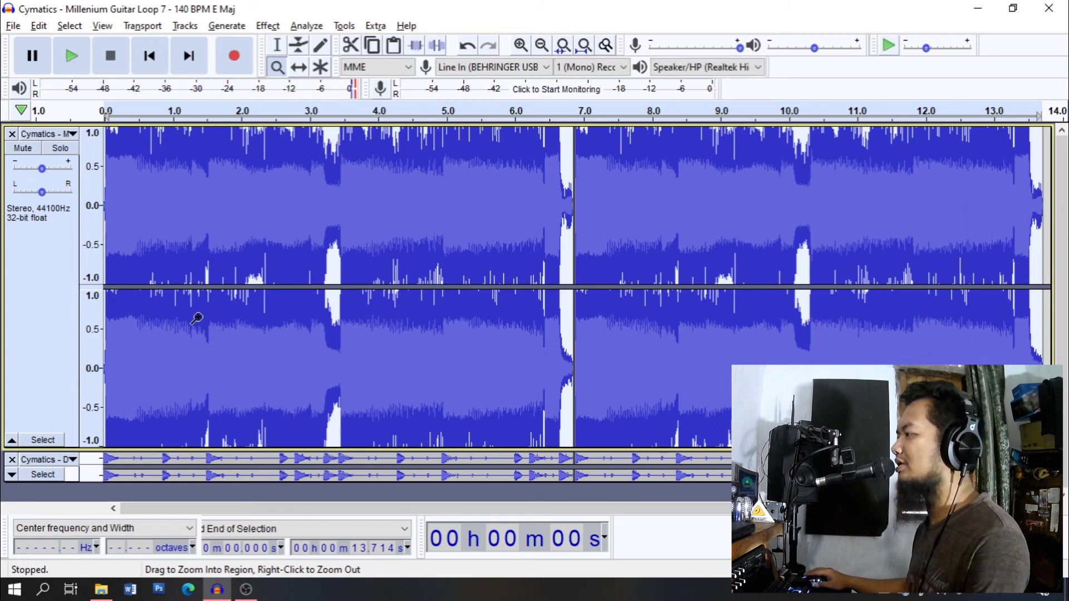
key("ctrl+z")
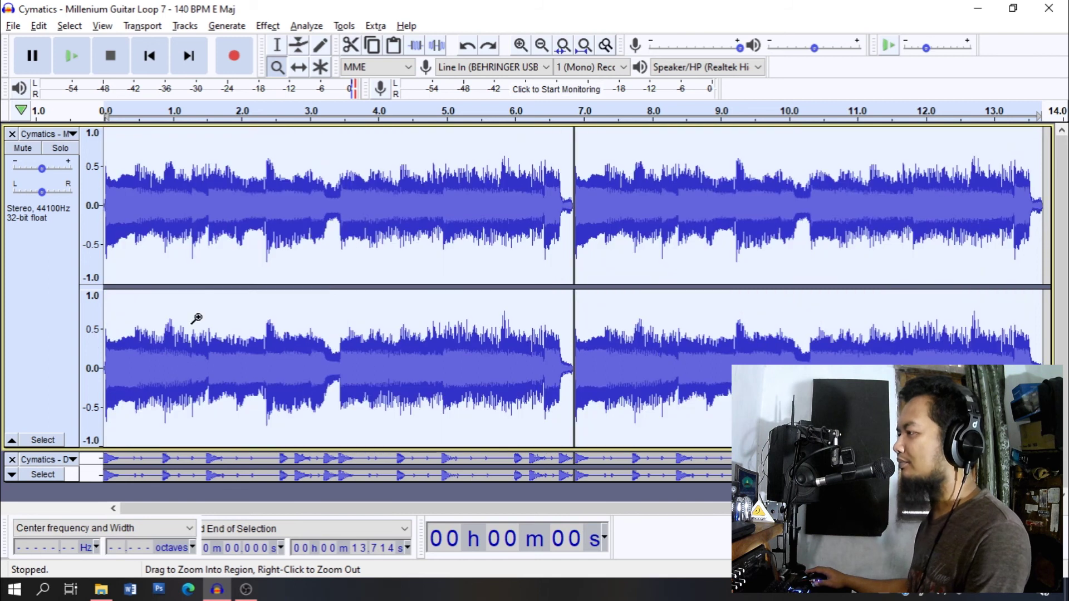